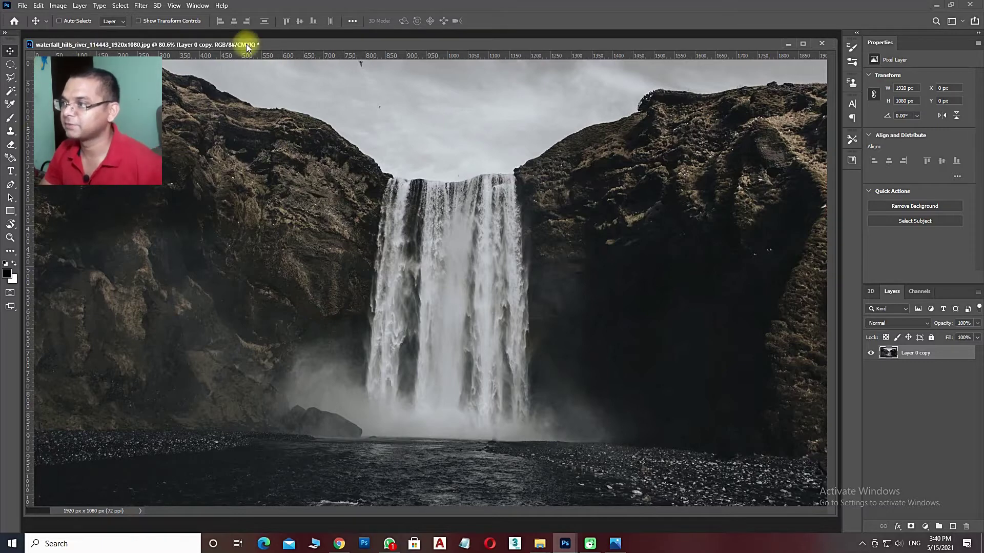
- Reposition the document window and choose the Polygonal Lasso for straight-edged selections
left_click_drag(247, 46, 236, 47)
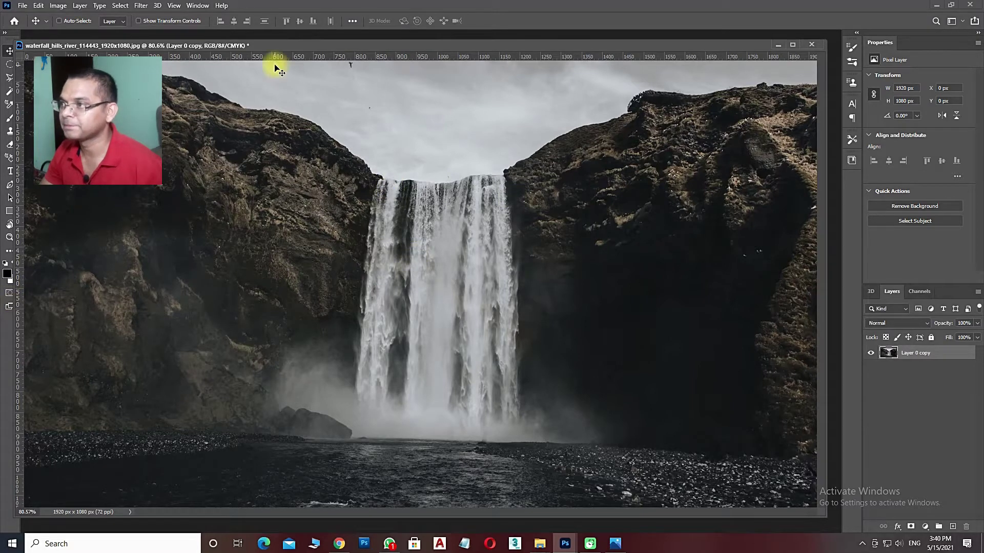
left_click_drag(263, 48, 273, 46)
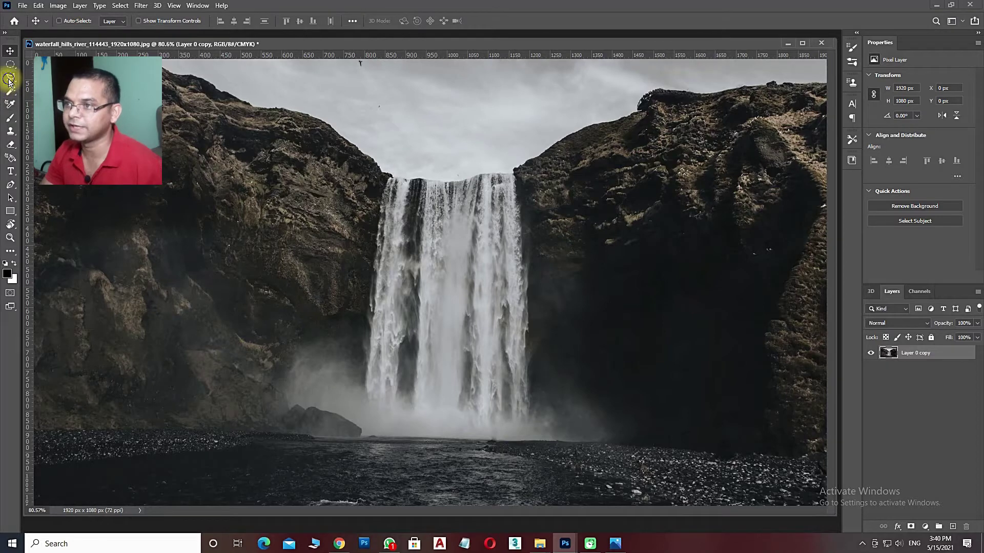
left_click_drag(10, 79, 30, 83)
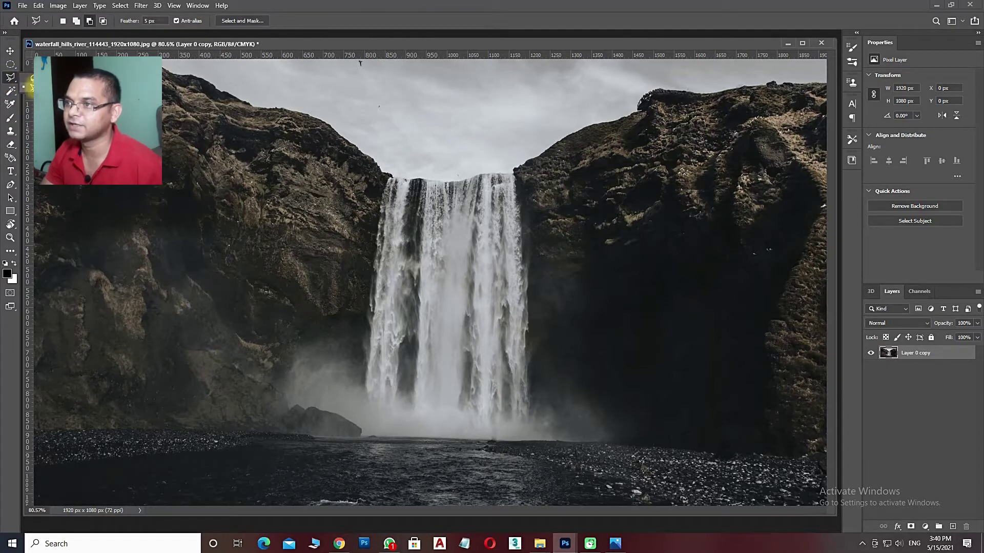
- Enter Quick Mask and brush mask over the waterfall's upper part, enlarging the brush to 150
left_click(10, 294)
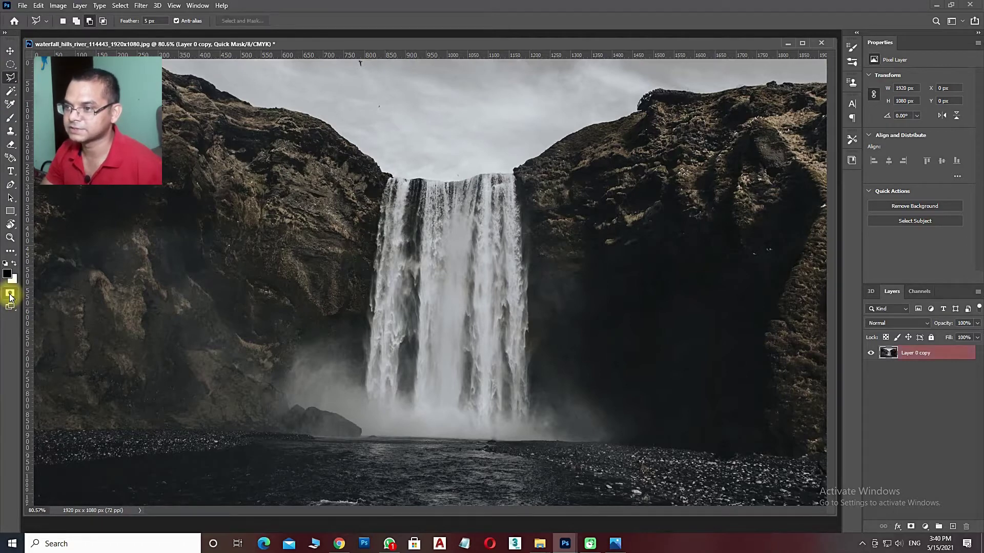
key("b")
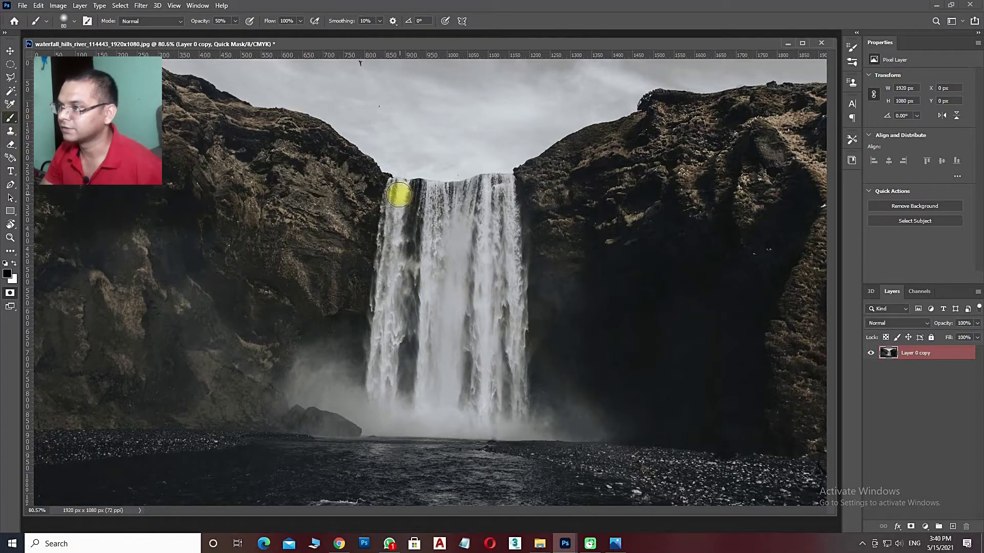
mouse_move(391, 251)
left_mouse_down()
mouse_move(405, 197)
mouse_move(484, 198)
mouse_move(395, 329)
mouse_move(391, 345)
mouse_move(417, 374)
mouse_move(450, 244)
mouse_move(479, 244)
mouse_move(492, 198)
mouse_move(488, 373)
mouse_move(418, 417)
mouse_move(477, 405)
mouse_move(500, 313)
mouse_move(508, 197)
mouse_move(432, 195)
mouse_move(385, 403)
mouse_move(523, 419)
mouse_move(381, 415)
left_mouse_up()
key("bracketright")
key("bracketright")
key("bracketright")
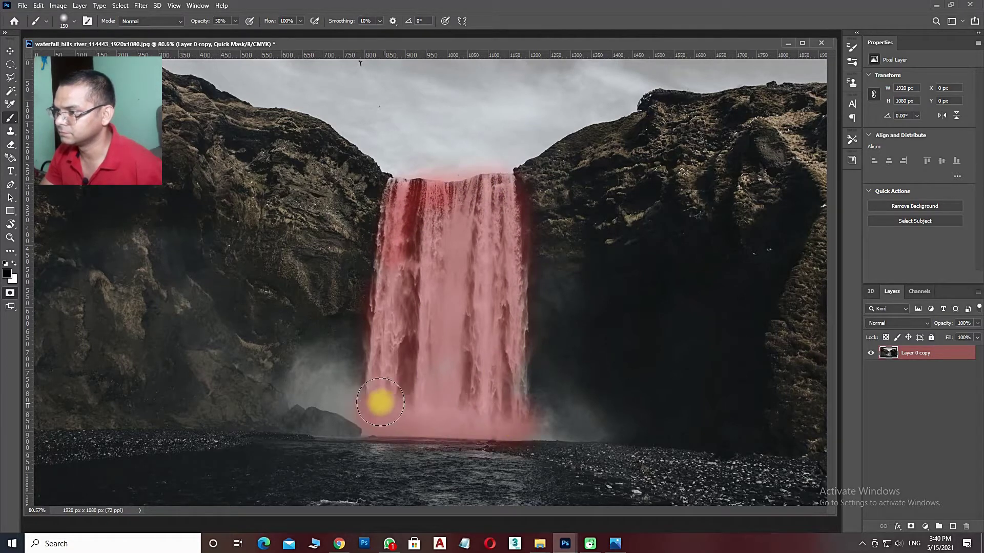
- Zoom in on the crest and mask the rest of the falls down to the pool with 80–100 brushes
scroll(428, 274, "up", 1)
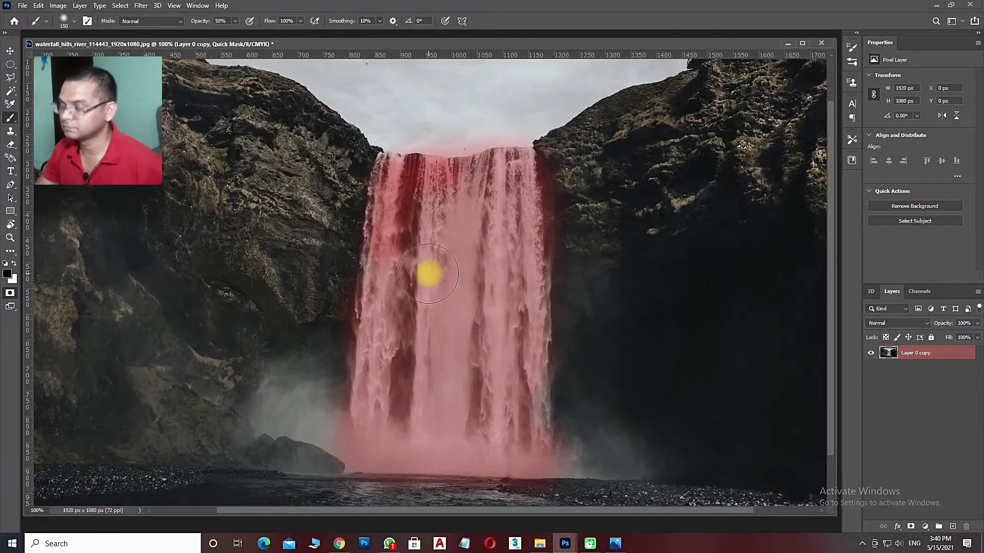
scroll(428, 275, "up", 1)
left_click_drag(435, 294, 454, 334)
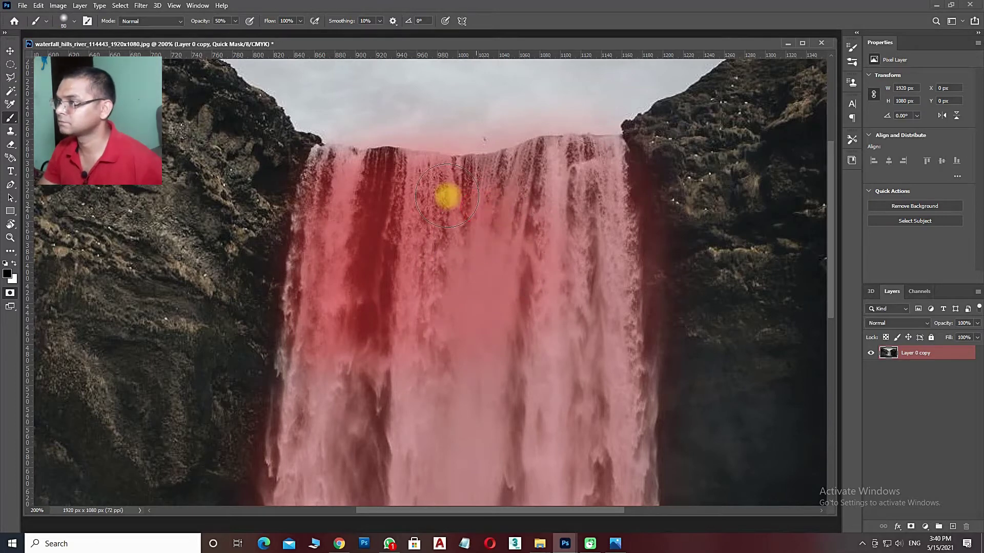
key("bracketleft")
key("bracketleft")
key("bracketleft")
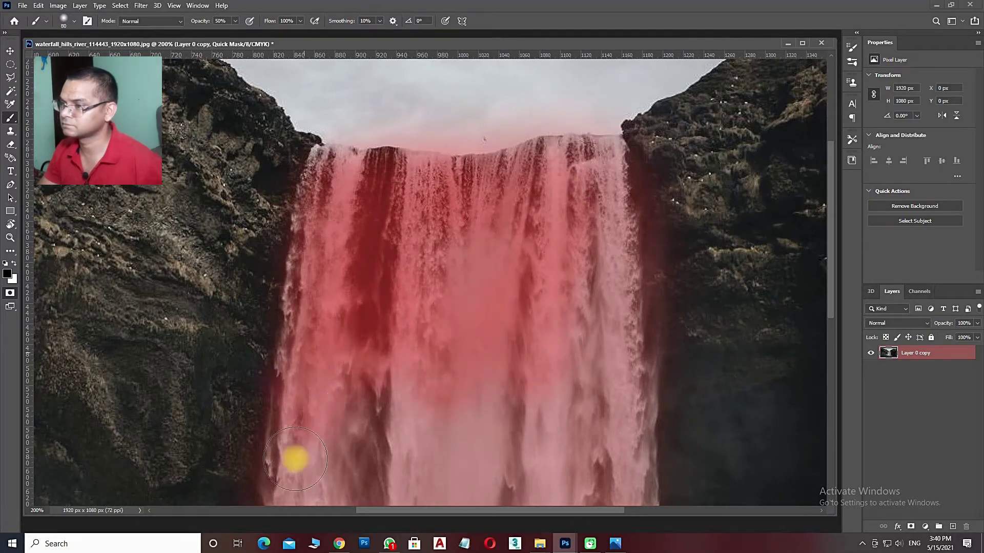
scroll(435, 333, "down", 1)
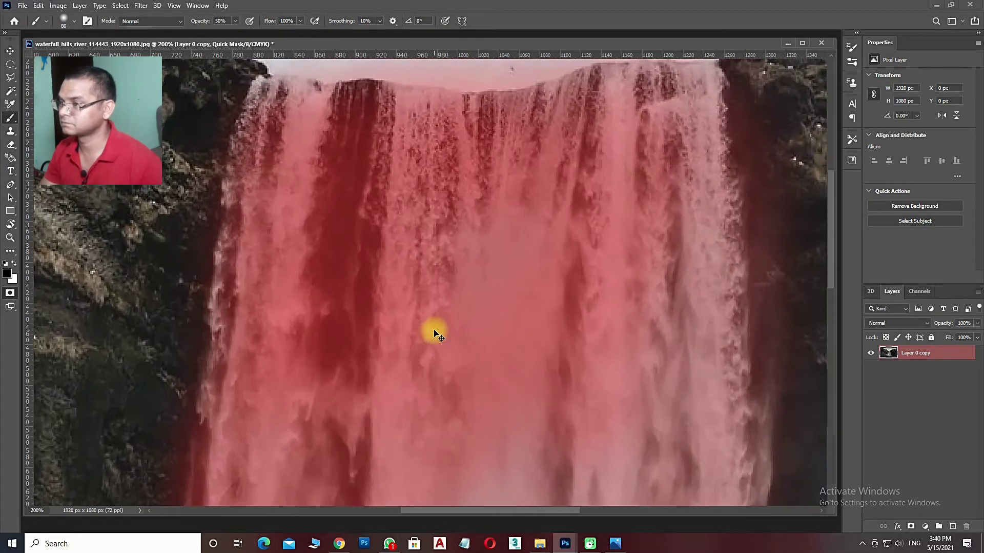
scroll(433, 330, "down", 1)
scroll(433, 329, "down", 2)
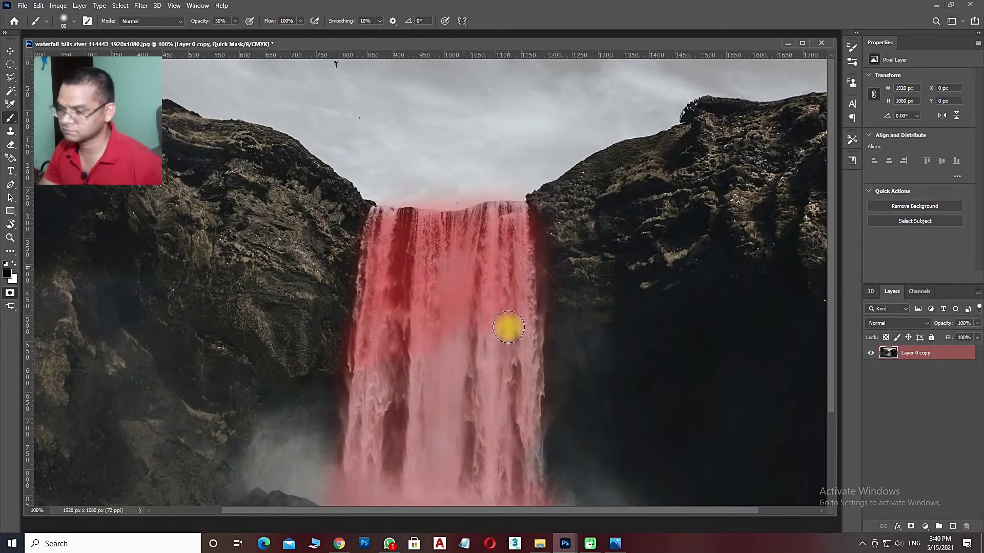
key("bracketright")
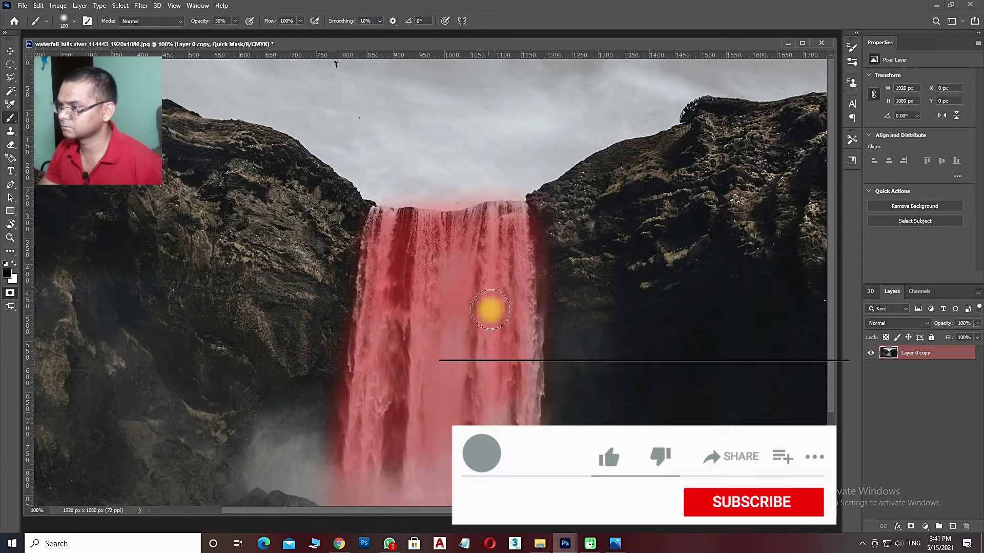
scroll(479, 274, "down", 5)
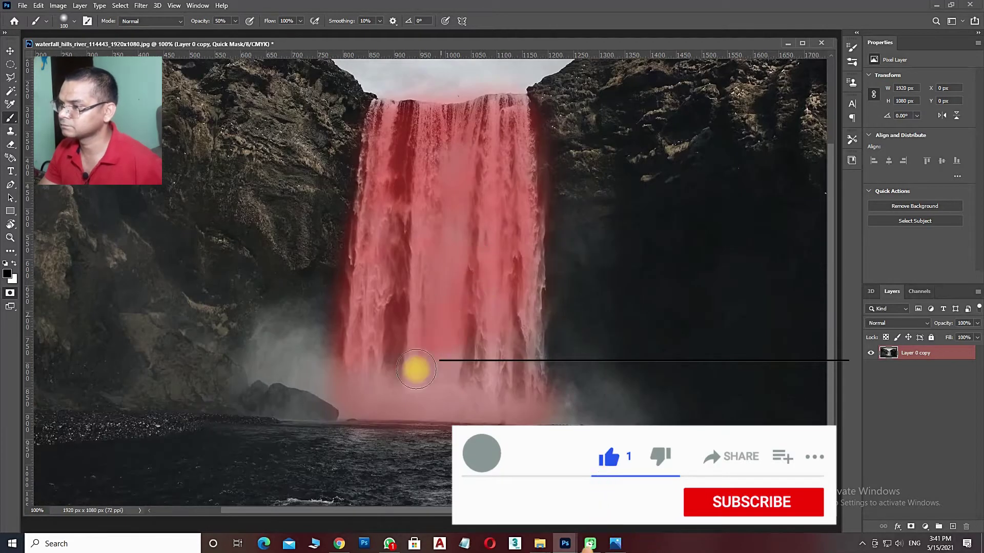
mouse_move(418, 370)
left_mouse_down()
mouse_move(490, 380)
mouse_move(519, 309)
mouse_move(392, 358)
mouse_move(406, 307)
mouse_move(498, 228)
mouse_move(430, 342)
mouse_move(361, 378)
mouse_move(506, 390)
mouse_move(505, 356)
mouse_move(391, 314)
mouse_move(342, 401)
mouse_move(486, 396)
mouse_move(501, 226)
mouse_move(395, 334)
mouse_move(389, 410)
left_mouse_up()
scroll(415, 305, "up", 3)
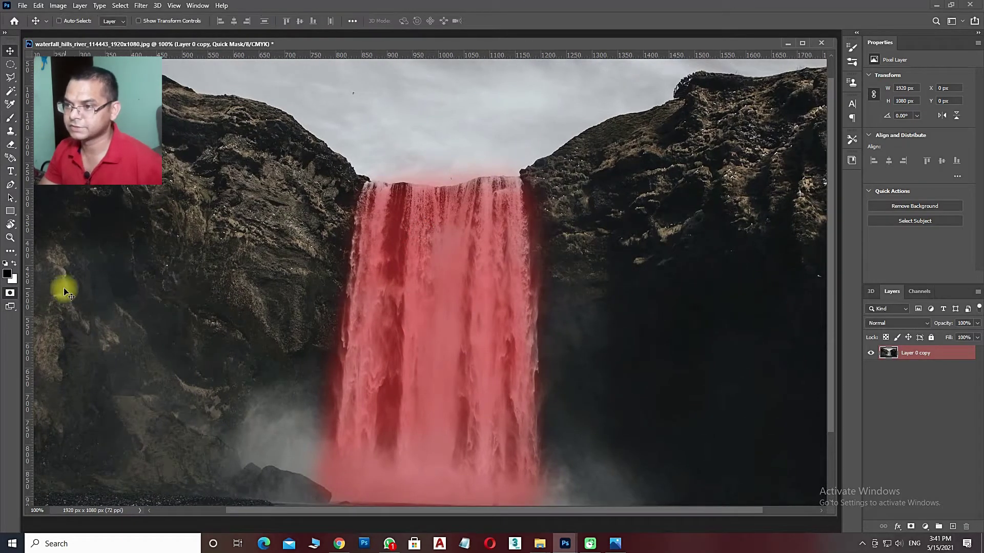
- Turn the mask into a waterfall selection, fit the view, and copy it to Layer 1 with Ctrl+J
key("v")
left_click(9, 294)
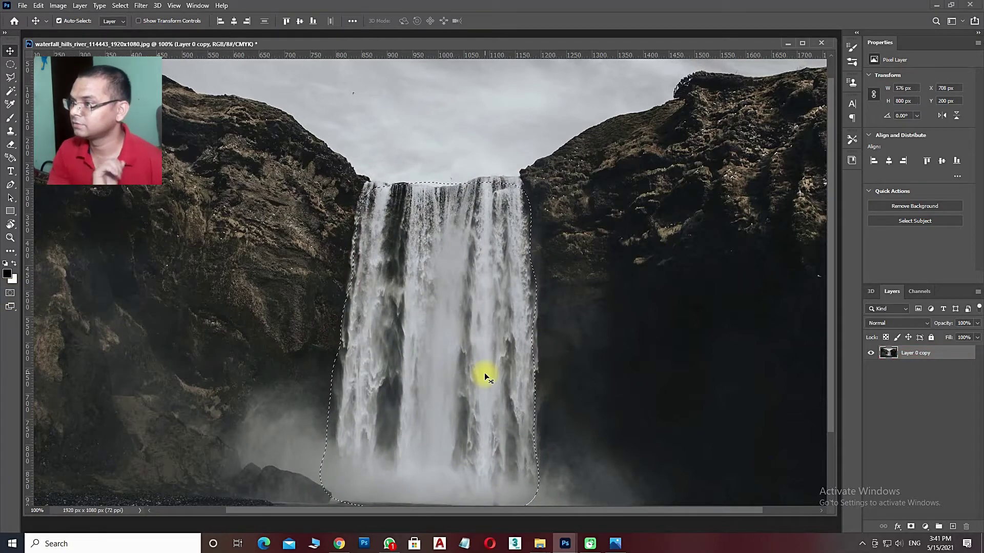
key("ctrl+minus")
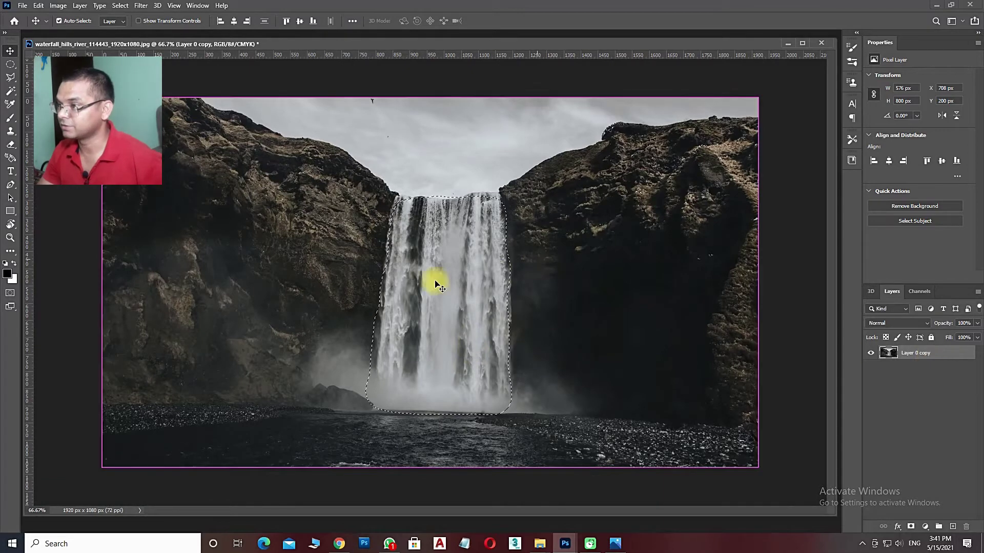
key("ctrl+j")
left_click_drag(436, 271, 481, 272)
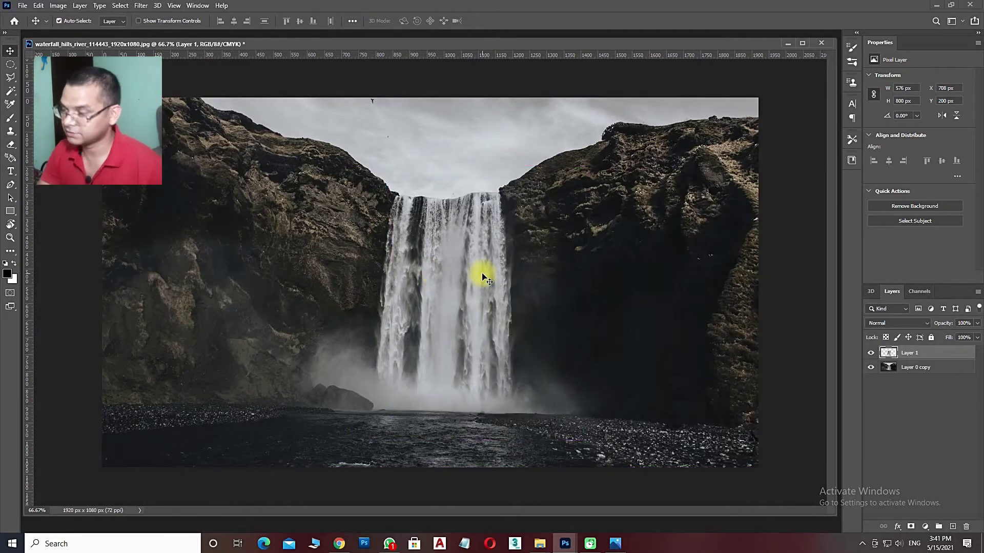
scroll(481, 276, "up", 2)
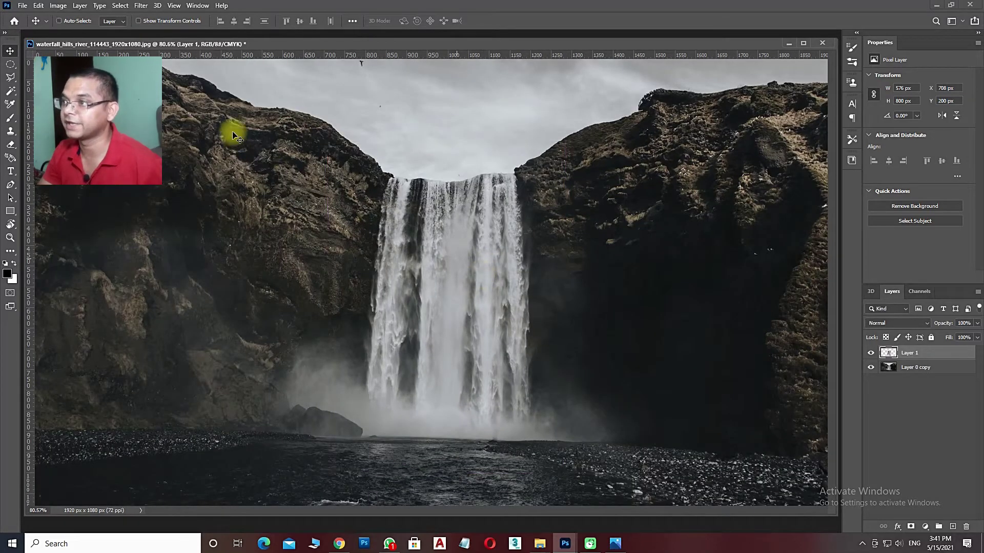
- Show the Timeline from the Window menu, slide the Layer 1 clip to 0, and expand its tracks
left_click(188, 5)
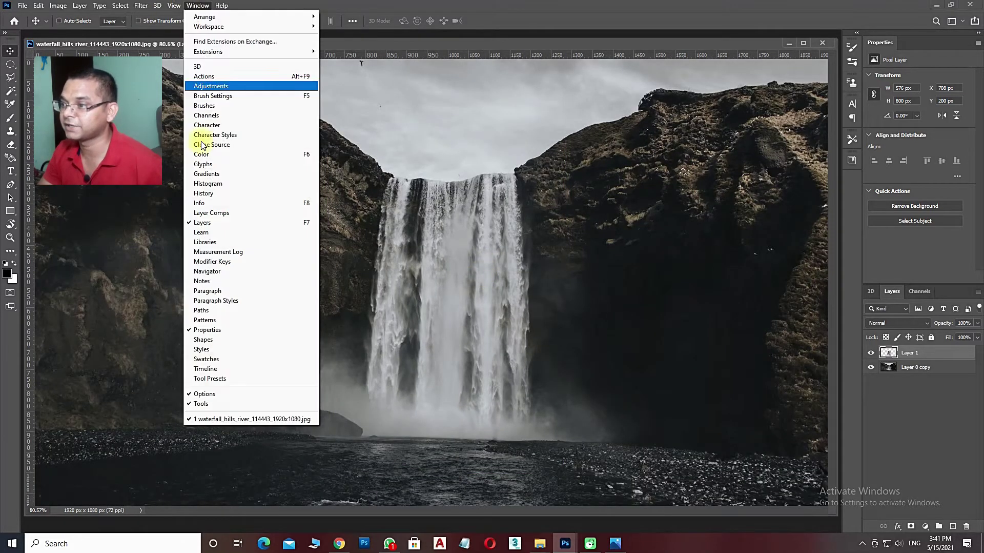
left_click(204, 369)
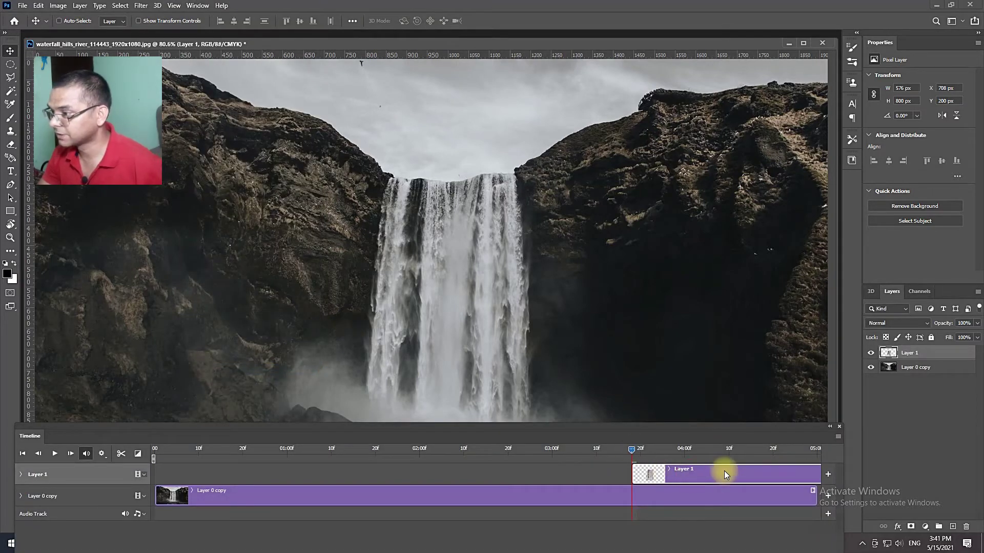
mouse_move(725, 468)
left_mouse_down()
mouse_move(263, 445)
mouse_move(254, 468)
left_mouse_up()
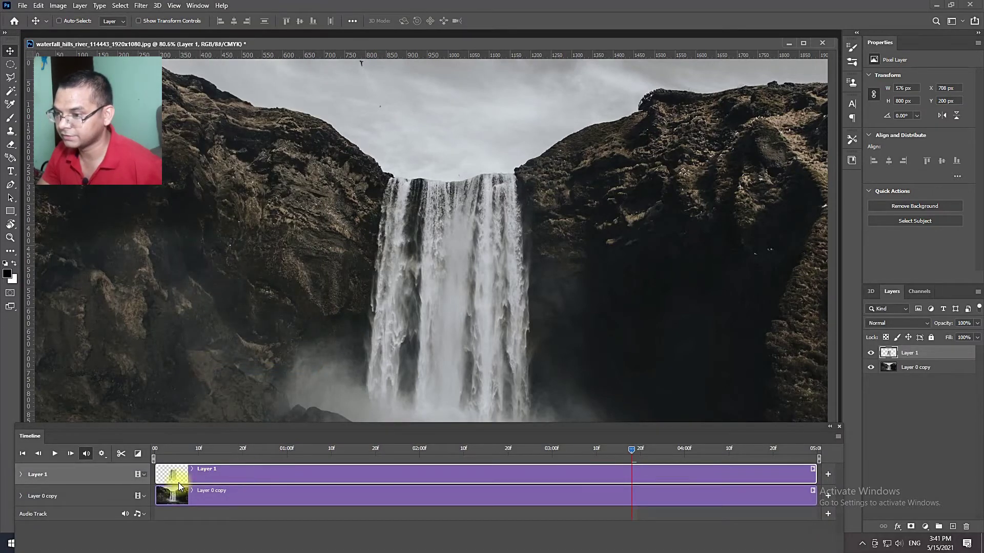
left_click(20, 474)
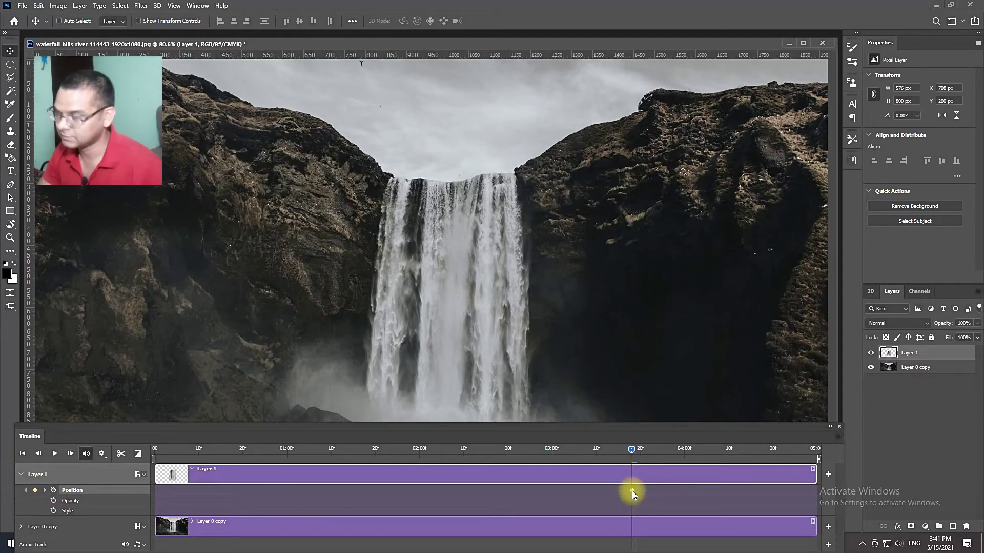
- Delete the stray Position keyframe, return the playhead to 0f, then advance it toward 04:00f
key("Delete")
left_click_drag(631, 450, 161, 464)
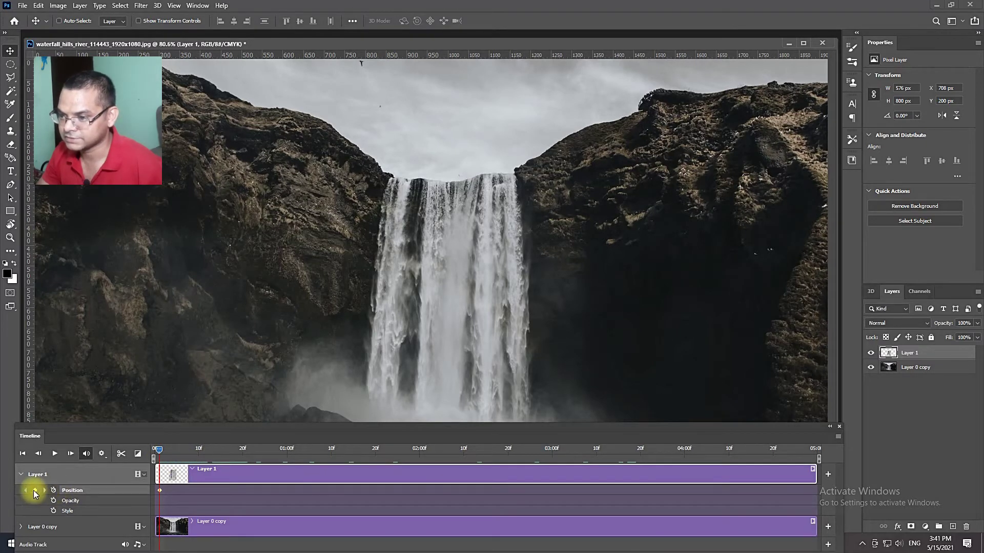
left_click(161, 451)
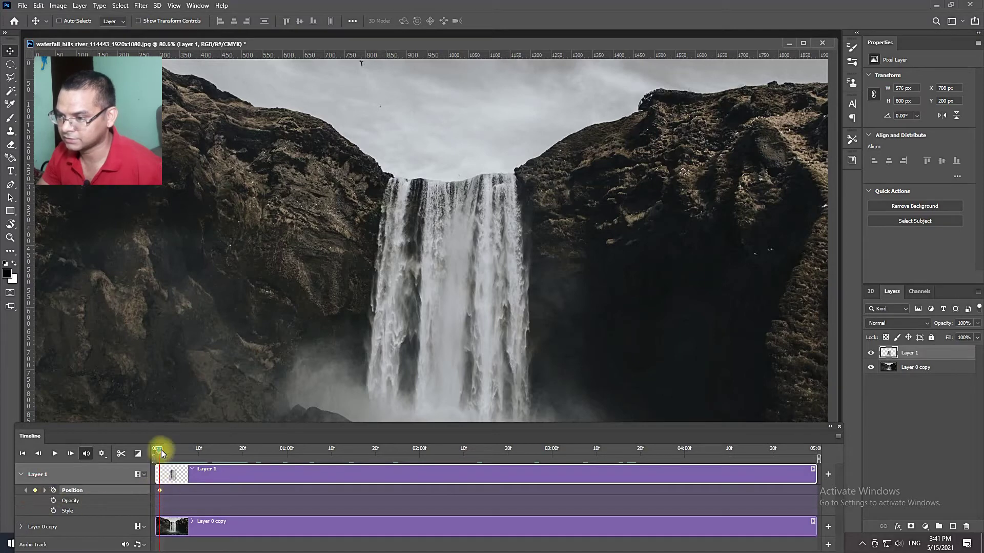
left_click_drag(161, 451, 689, 458)
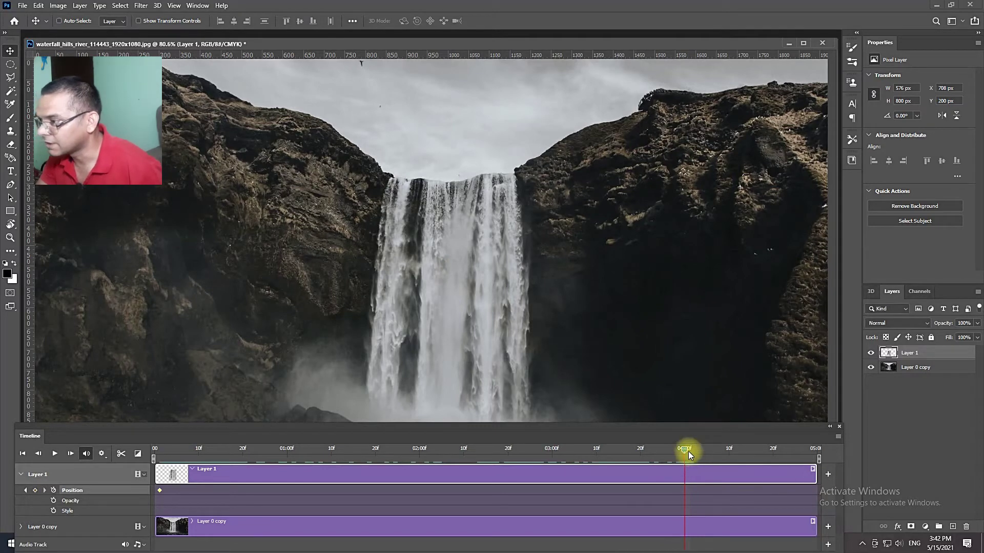
- Key Layer 1's Position at 04:00f with the waterfall moved down to about Y 263 px
left_click(36, 491)
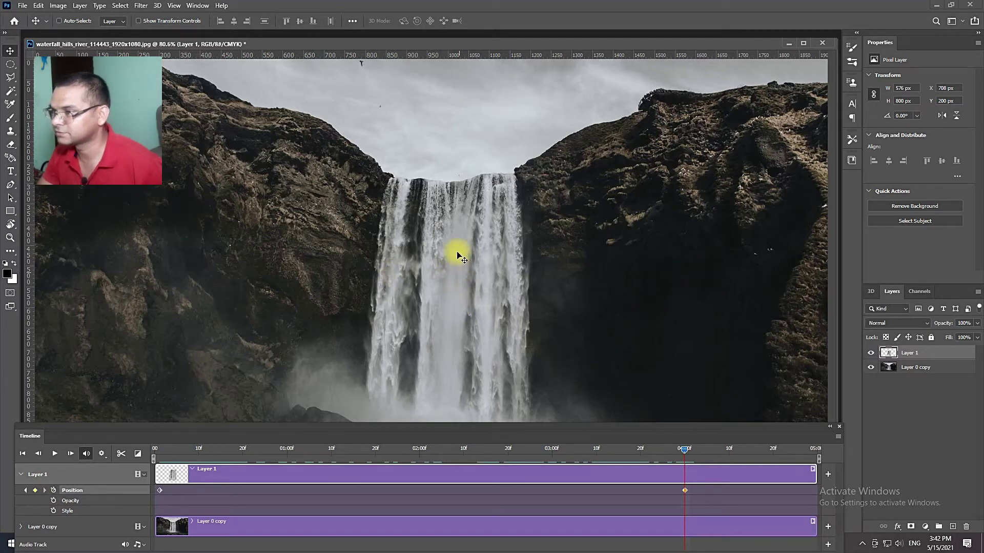
left_click_drag(458, 253, 454, 301)
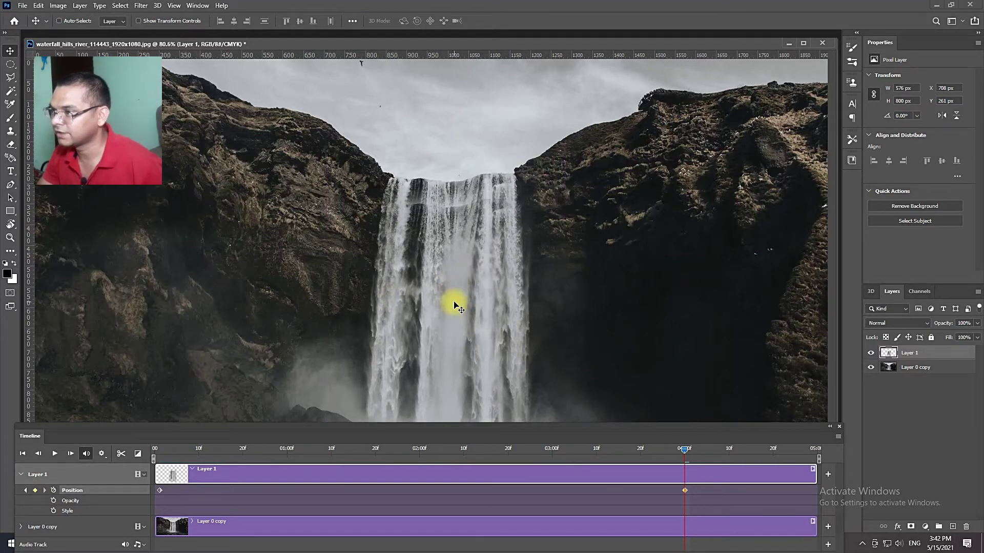
left_click_drag(458, 308, 458, 308)
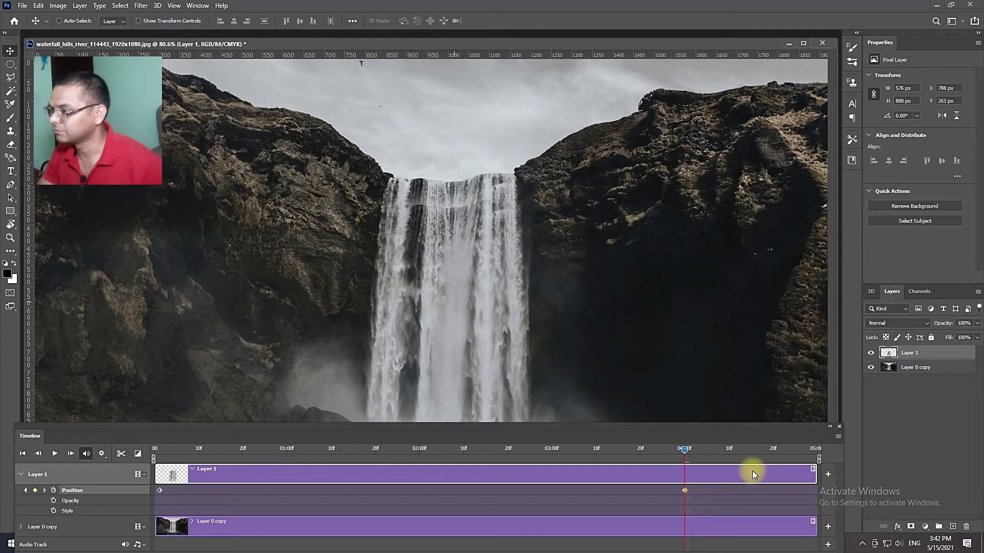
mouse_move(685, 452)
left_mouse_down()
mouse_move(270, 452)
mouse_move(652, 465)
mouse_move(417, 467)
mouse_move(249, 454)
mouse_move(421, 470)
mouse_move(686, 474)
left_mouse_up()
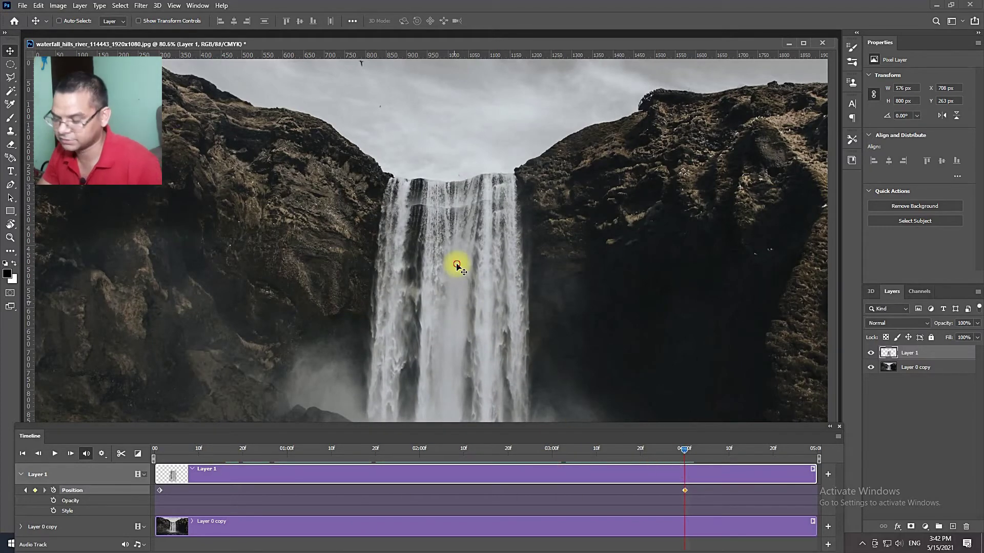
key("Left")
key("Left")
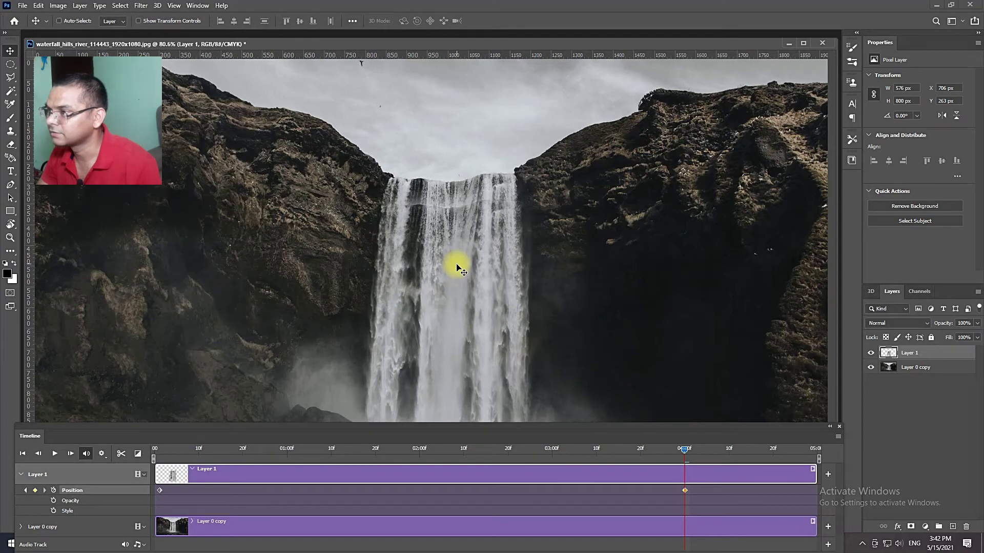
key("Right")
- Free-transform Layer 1 to 576 × 887 px so it reaches the pool, then return the playhead to 24f
key("f")
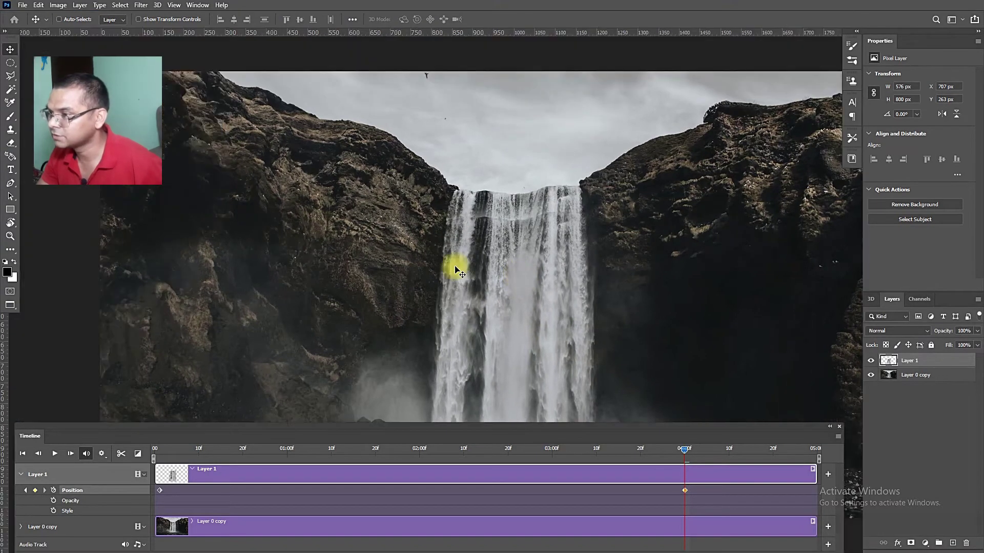
left_click_drag(506, 347, 497, 211)
key("ctrl+t")
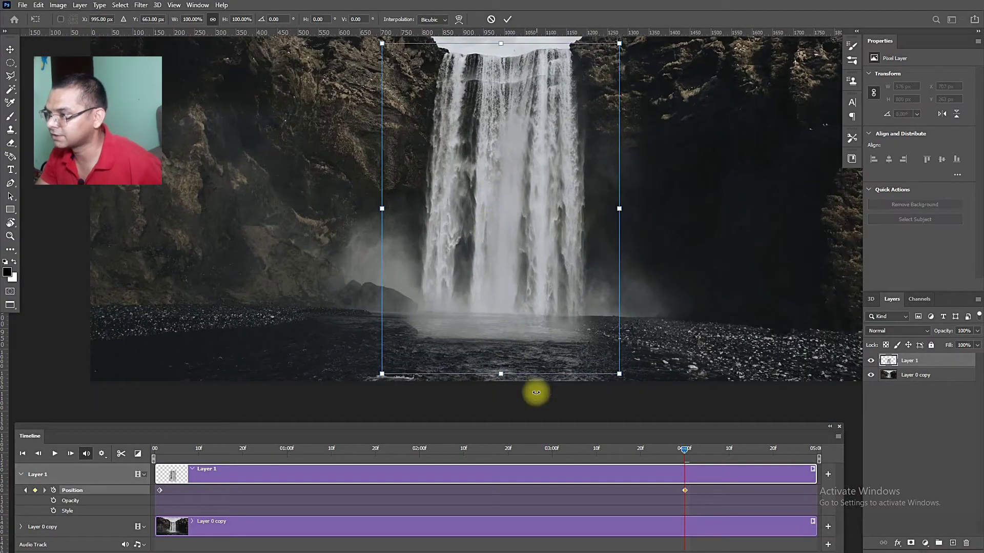
left_click_drag(506, 375, 501, 405)
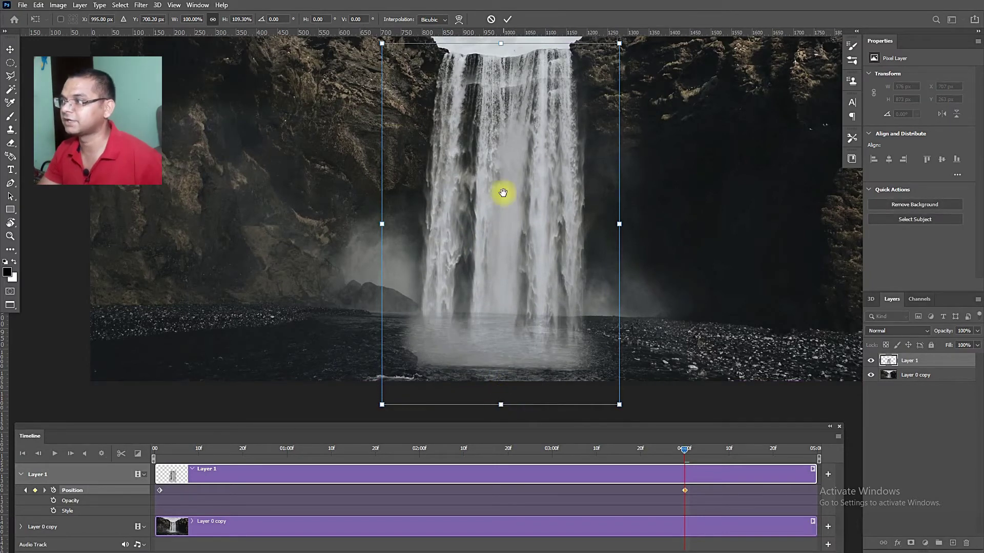
left_click_drag(501, 193, 494, 227)
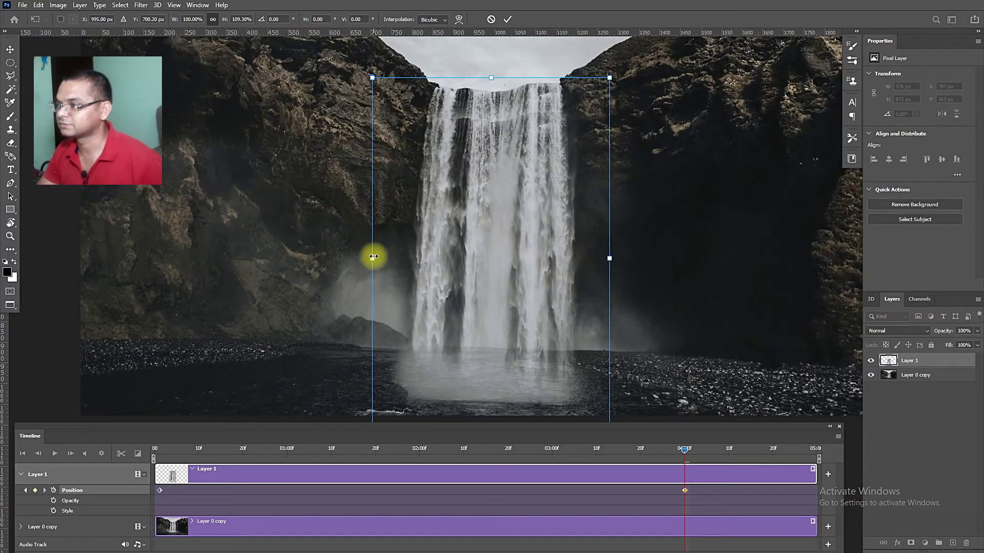
scroll(512, 359, "down", 2)
scroll(509, 317, "down", 1)
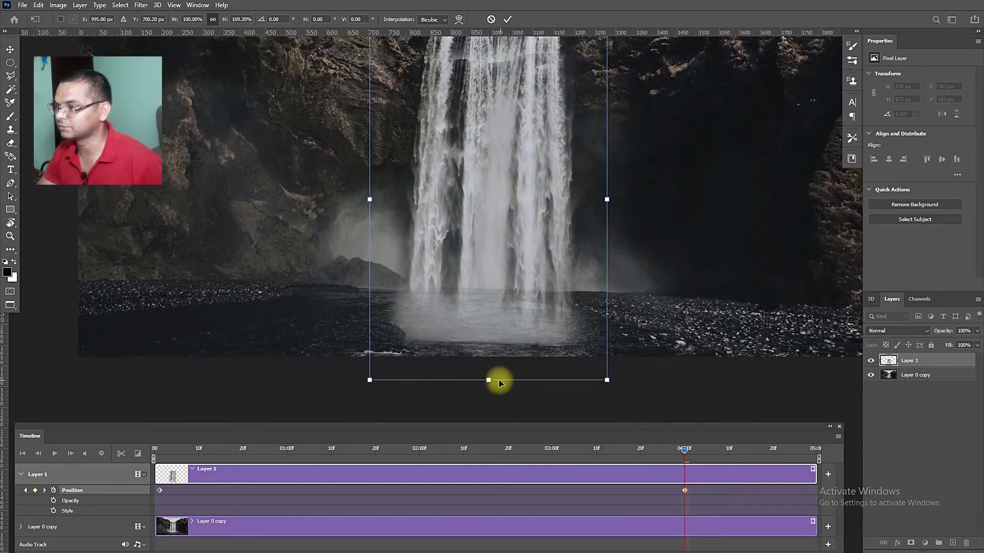
left_click_drag(488, 382, 488, 385)
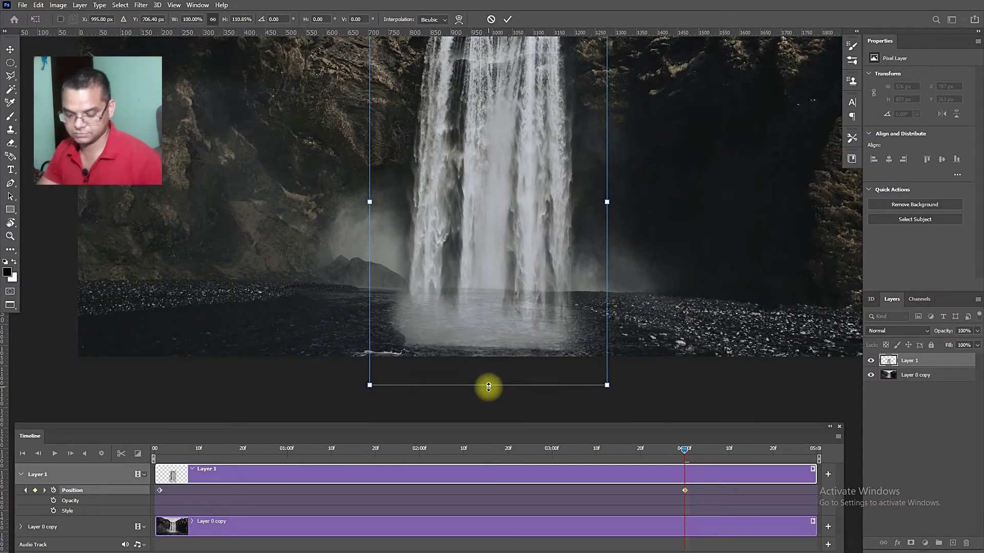
key("Return")
mouse_move(683, 450)
left_mouse_down()
mouse_move(500, 446)
mouse_move(260, 418)
left_mouse_up()
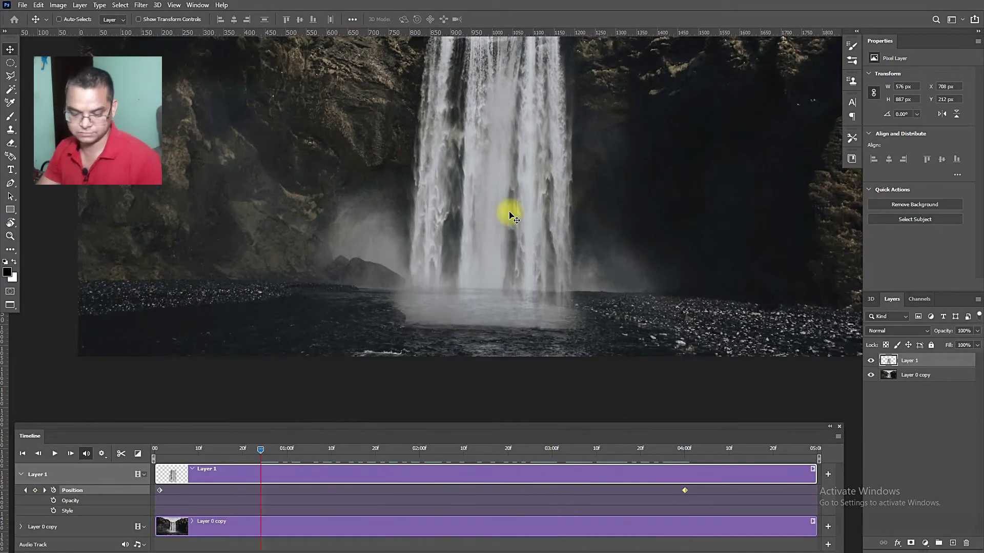
- Play back the slide, stop, and nudge Layer 1 down 2 px at the 04:00f keyframe
scroll(509, 212, "down", 2)
left_click_drag(499, 217, 489, 235)
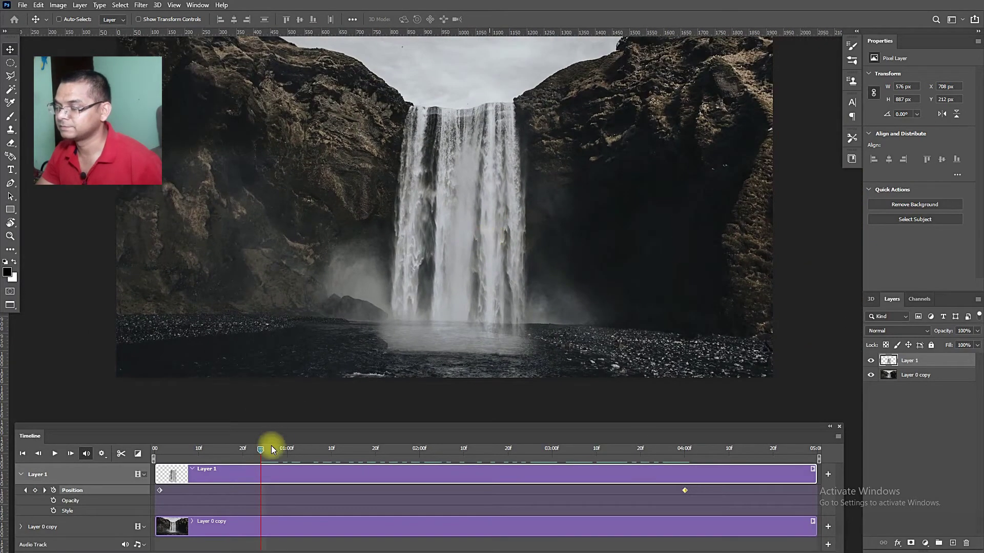
key("space")
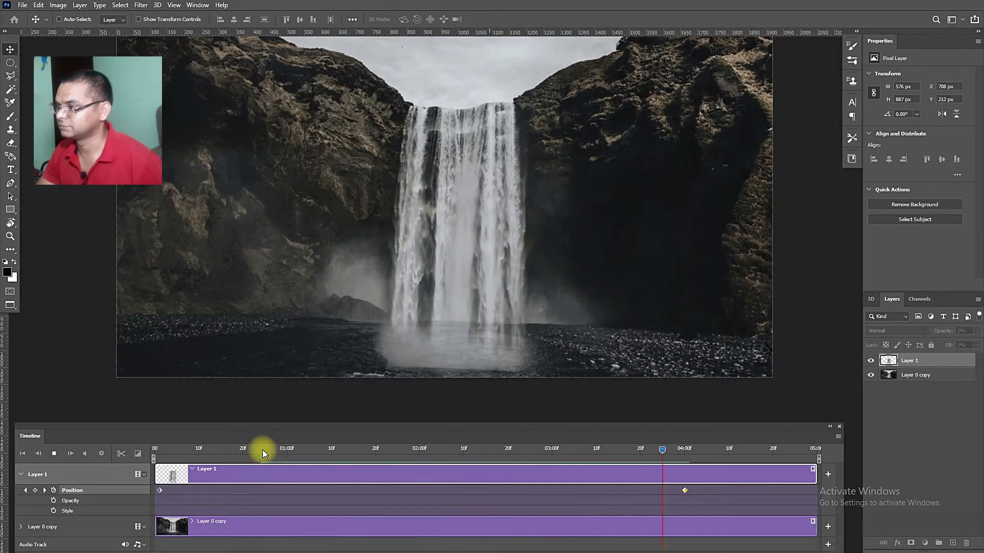
left_click(684, 467)
left_click_drag(673, 451, 685, 450)
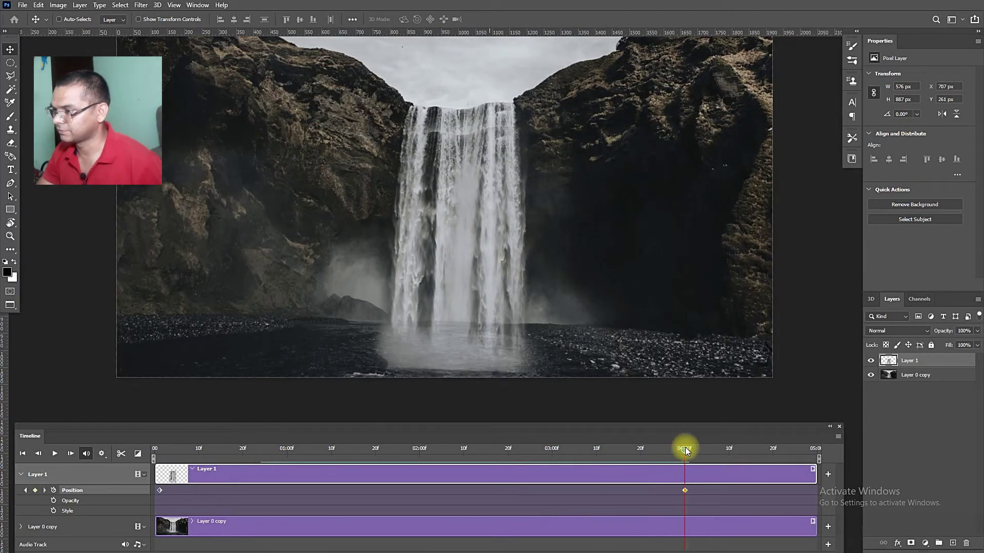
left_click_drag(435, 272, 435, 273)
- View the 04:00f frame in Full Screen Mode with the waterfall top and sky visible
scroll(435, 271, "up", 2)
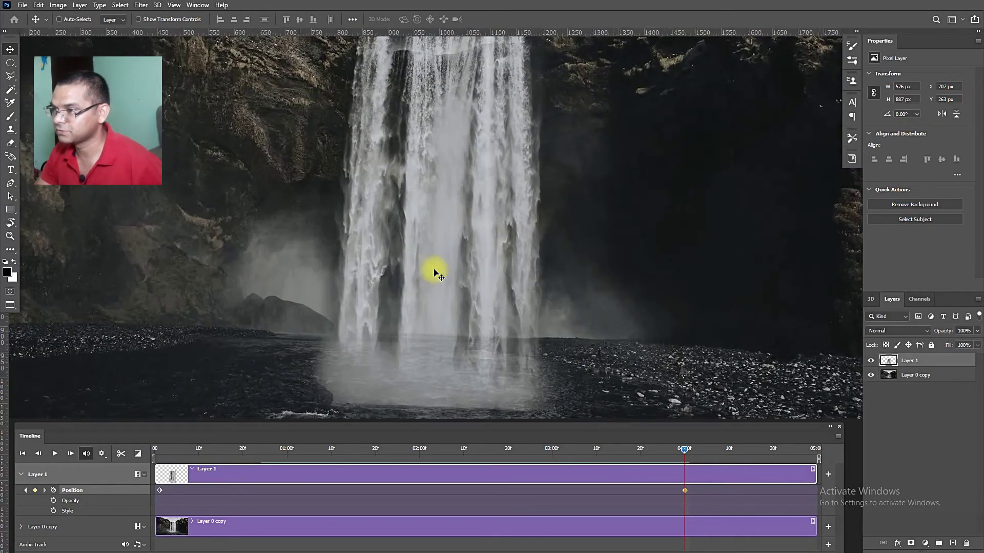
key("f")
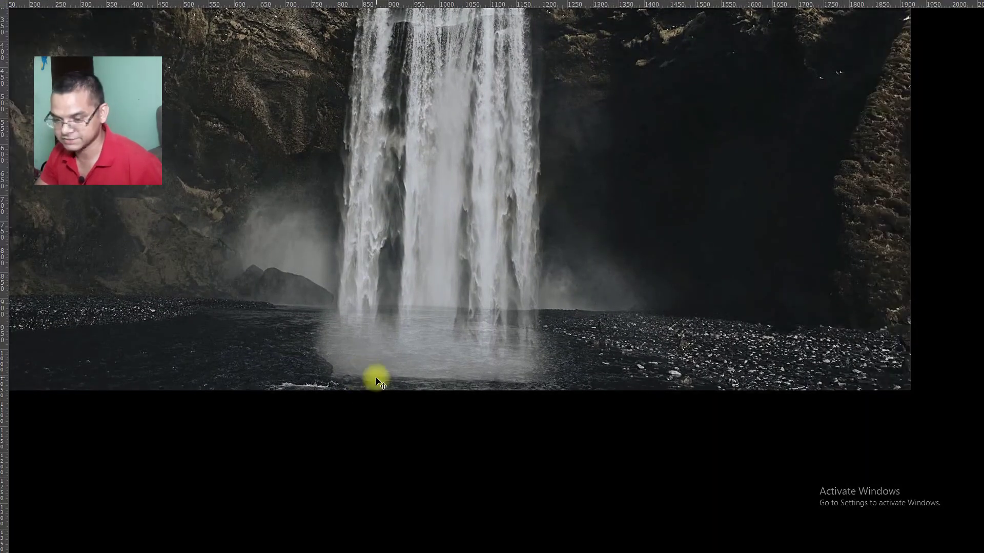
left_click_drag(476, 242, 475, 370)
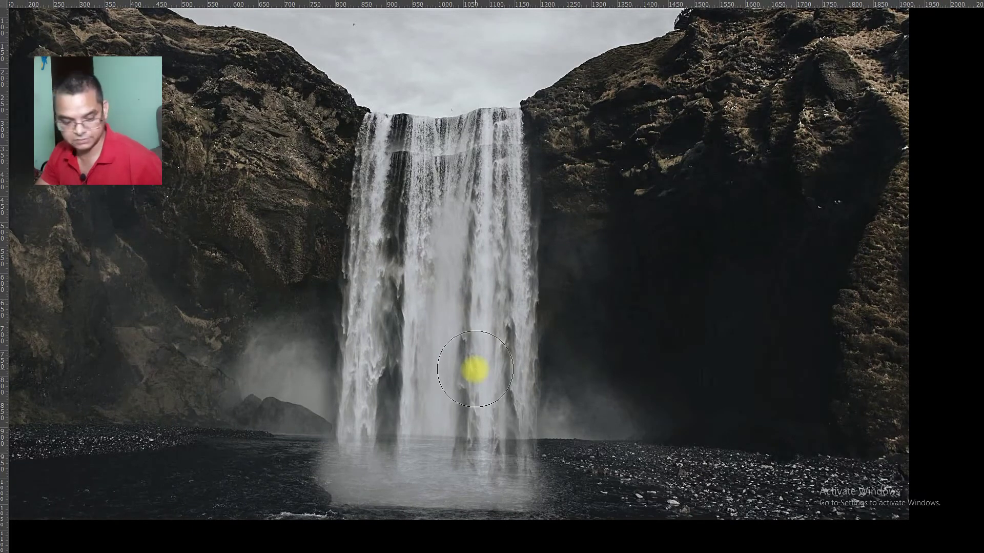
- Erase Layer 1's crest edge and base at 30% opacity so they blend into the falls and pool
key("f")
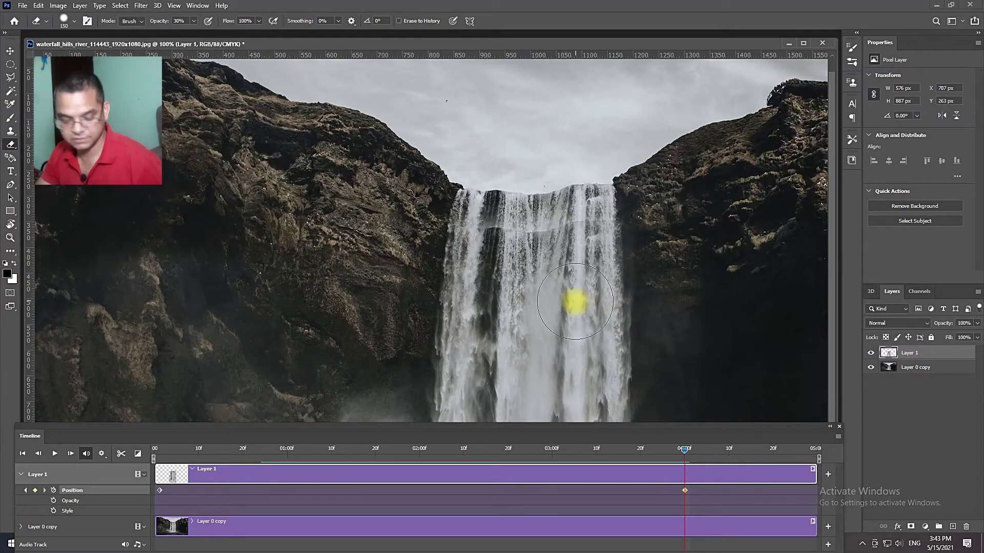
key("f")
mouse_move(527, 320)
left_mouse_down()
mouse_move(382, 138)
mouse_move(336, 201)
mouse_move(357, 199)
left_mouse_up()
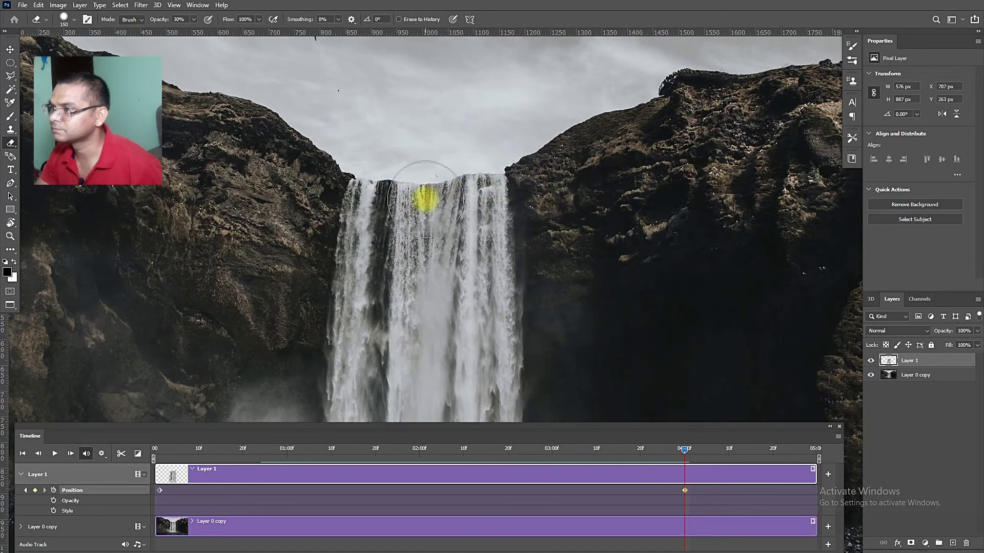
left_click_drag(435, 200, 502, 192)
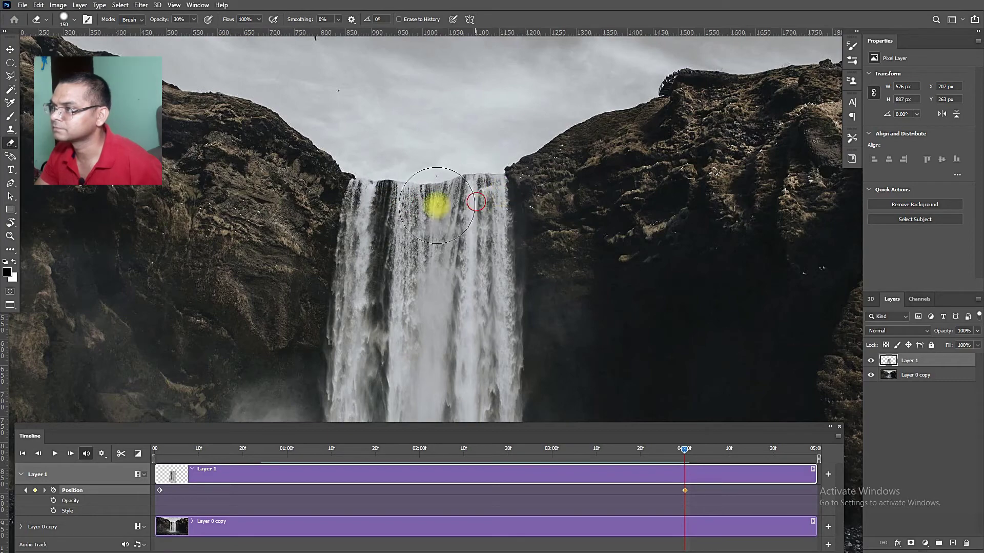
left_click_drag(437, 205, 328, 211)
mouse_move(560, 380)
left_mouse_down()
mouse_move(508, 318)
mouse_move(437, 286)
left_mouse_up()
mouse_move(293, 312)
left_mouse_down()
mouse_move(380, 315)
mouse_move(301, 286)
mouse_move(433, 296)
mouse_move(564, 281)
mouse_move(244, 283)
mouse_move(559, 282)
mouse_move(426, 305)
mouse_move(249, 297)
mouse_move(538, 281)
left_mouse_up()
- Hide the interface with Full Screen Mode and fit the entire composition on screen using Ctrl+0
key("f")
key("f")
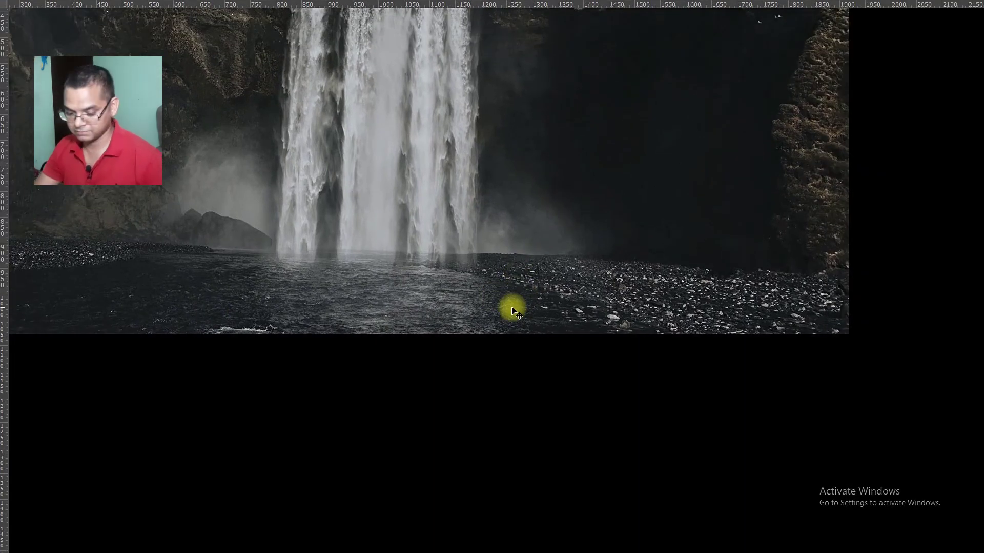
key("ctrl+0")
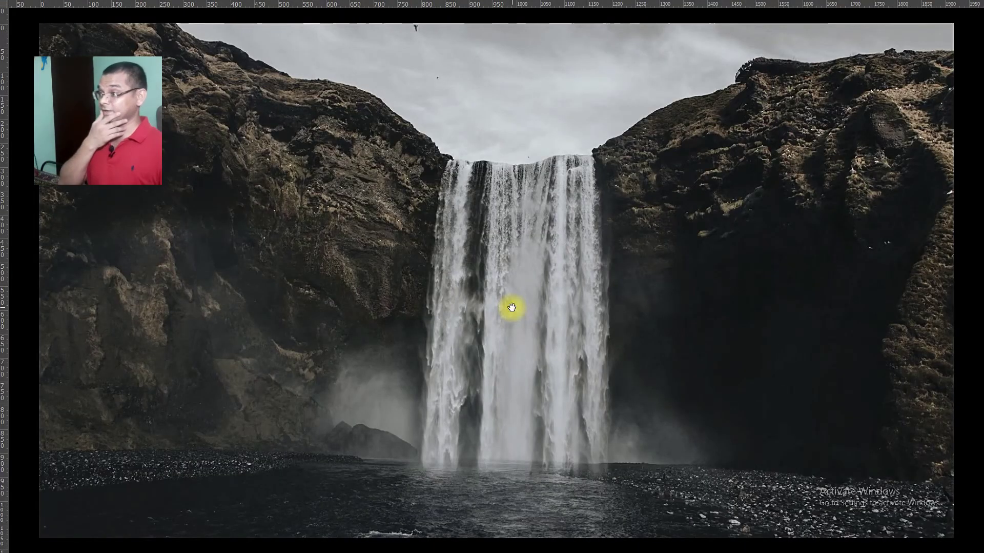